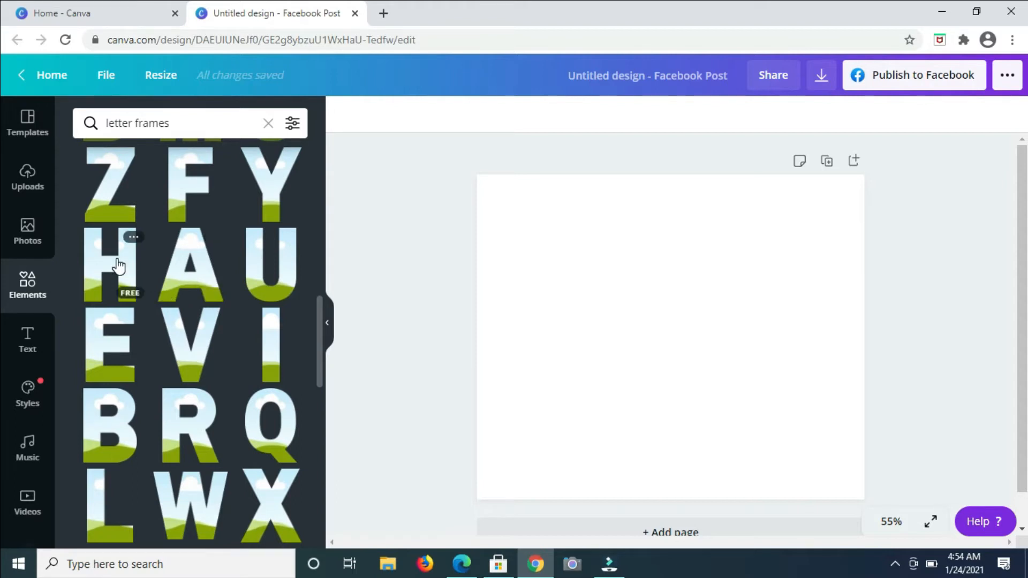
- Add the H, E and Y letter frames to the blank page and arrange them side by side to spell HEY
{"action": "left_click", "coordinate": [117, 265]}
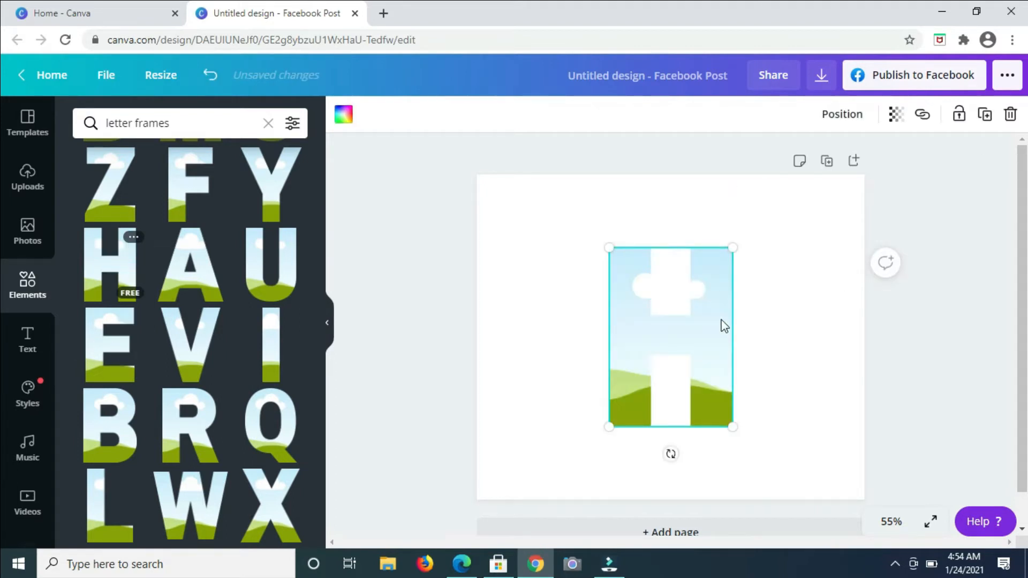
{"action": "left_click_drag", "start_coordinate": [662, 338], "coordinate": [542, 327]}
{"action": "left_click", "coordinate": [116, 331]}
{"action": "left_click_drag", "start_coordinate": [696, 343], "coordinate": [834, 335]}
{"action": "left_click", "coordinate": [294, 174]}
- Select all three letter frames, scale them down together to fit the page width and position them mid-page
{"action": "key", "text": "ctrl+a"}
{"action": "left_click_drag", "start_coordinate": [884, 236], "coordinate": [837, 252]}
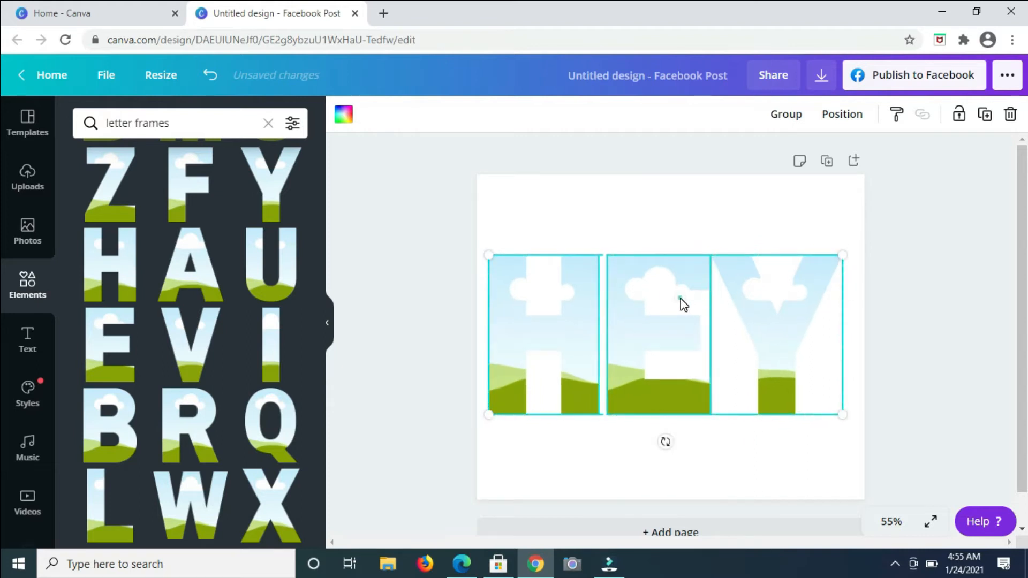
{"action": "left_click_drag", "start_coordinate": [689, 298], "coordinate": [689, 295]}
{"action": "left_click", "coordinate": [326, 322]}
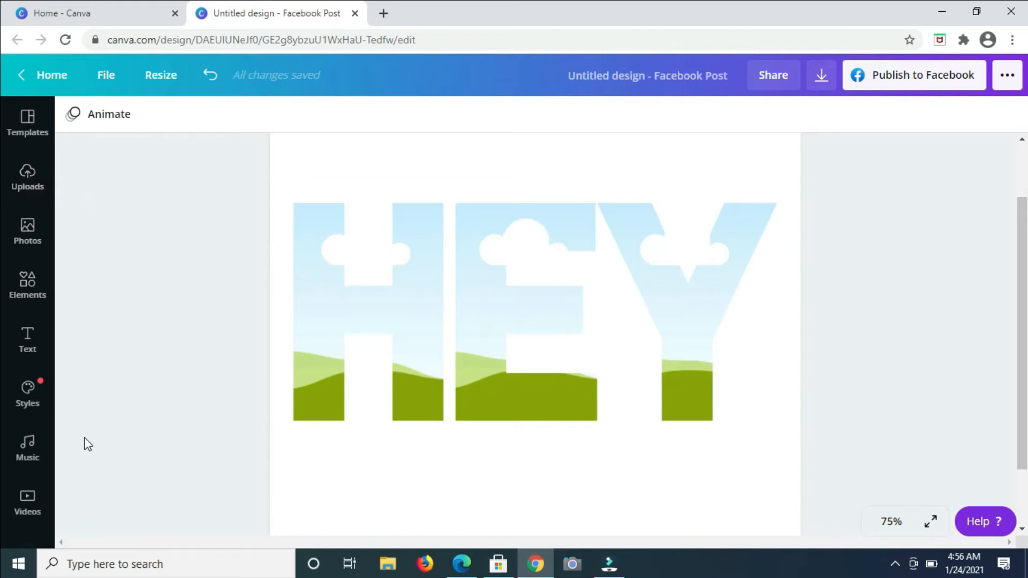
- Search the stock videos for "summer" and fill the E frame with the 22-second orange butterfly clip
{"action": "scroll", "coordinate": [30, 429], "scroll_direction": "down", "scroll_amount": 3}
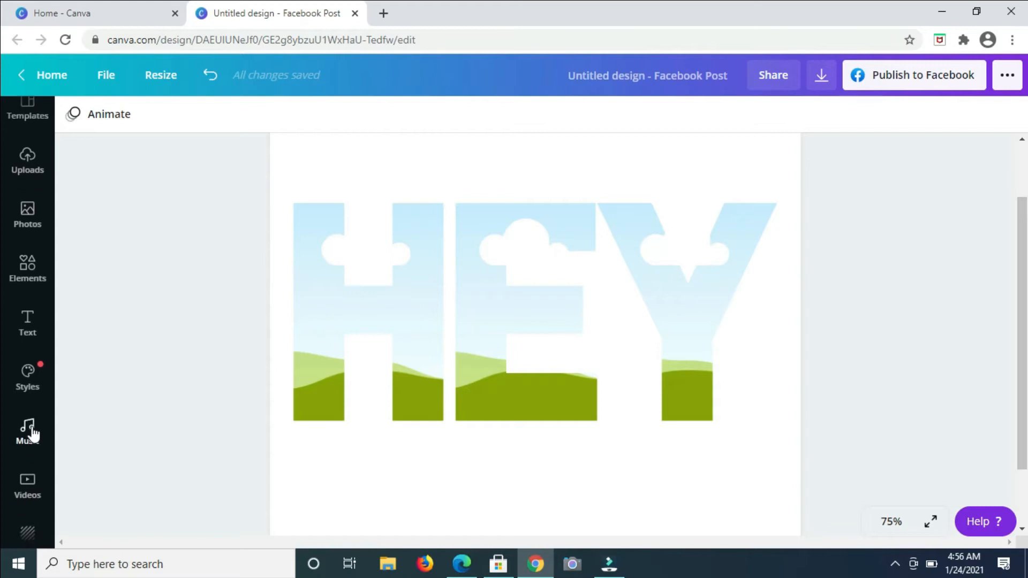
{"action": "left_click", "coordinate": [30, 423]}
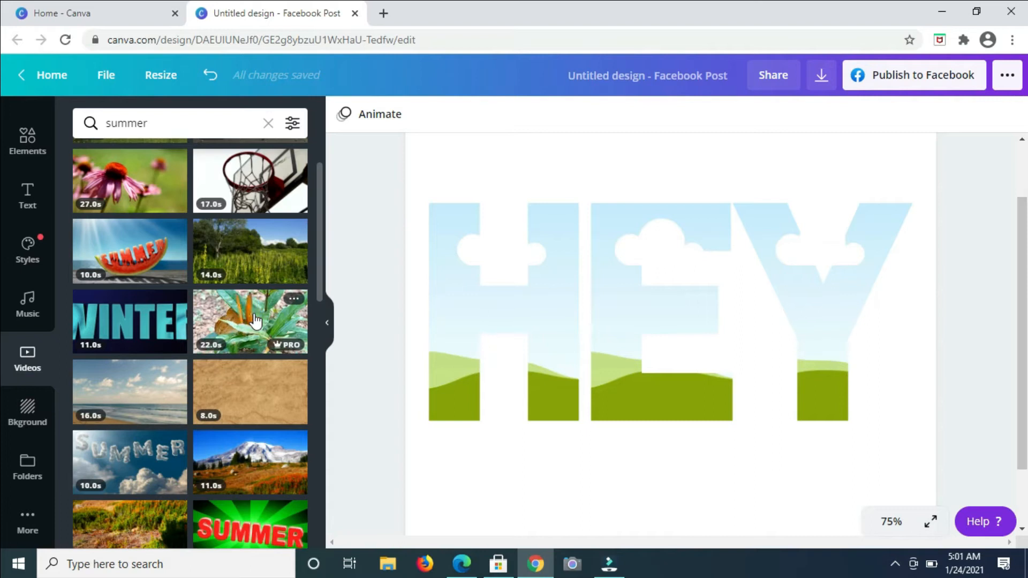
{"action": "left_click_drag", "start_coordinate": [254, 320], "coordinate": [470, 338]}
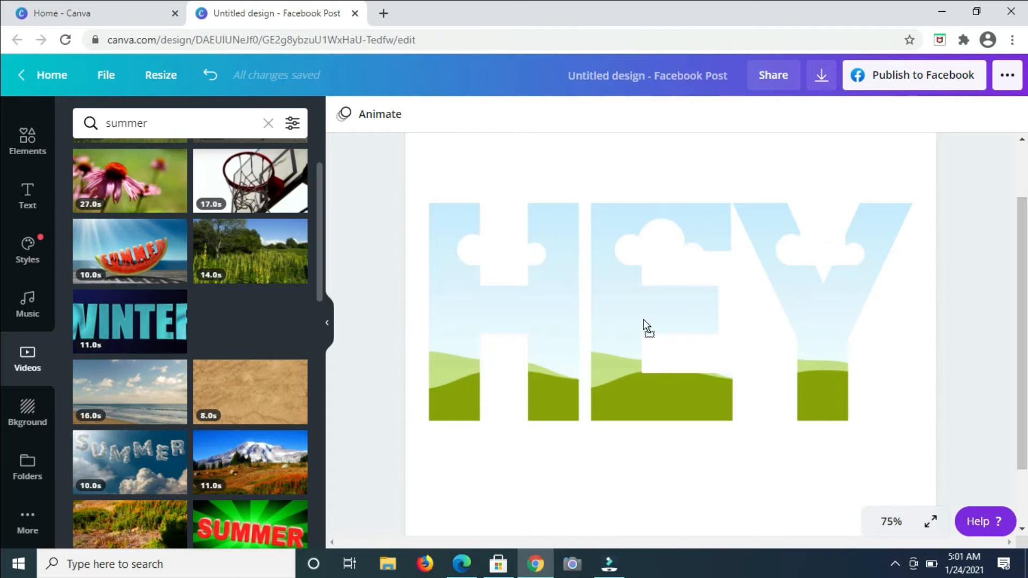
{"action": "left_click_drag", "start_coordinate": [646, 325], "coordinate": [645, 325]}
{"action": "left_click_drag", "start_coordinate": [626, 288], "coordinate": [616, 271]}
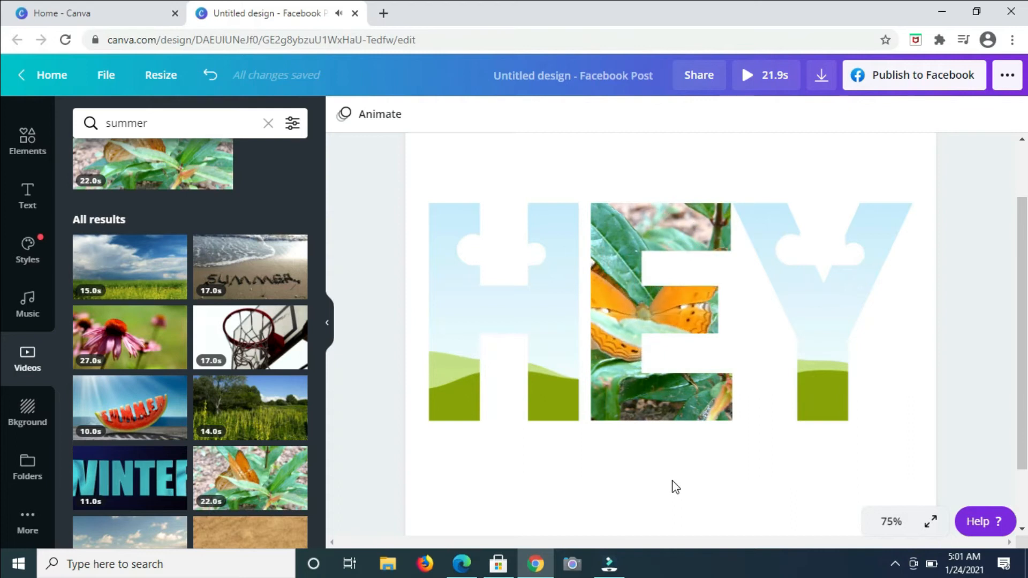
{"action": "left_click", "coordinate": [637, 302]}
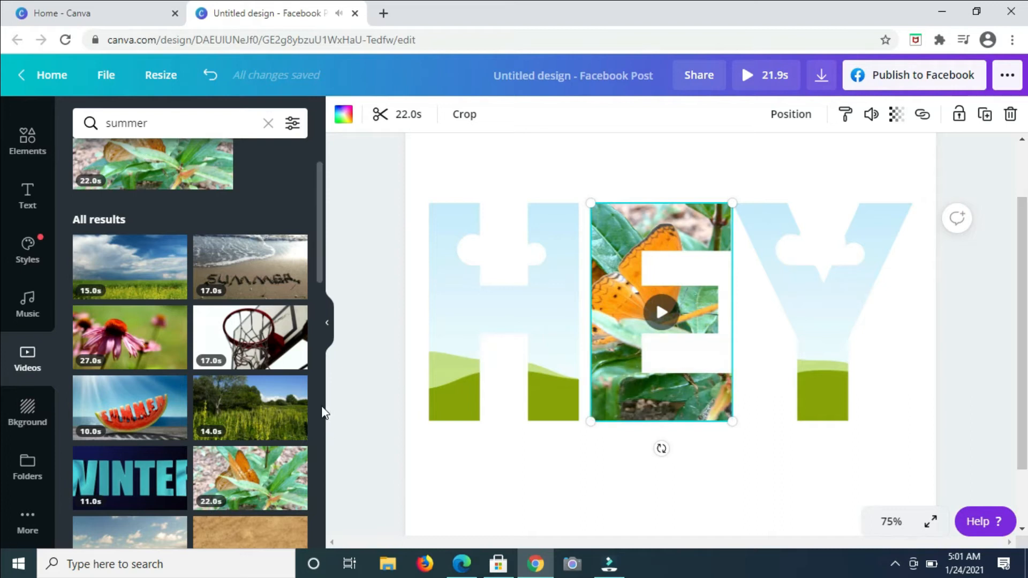
- Fill the H frame with the 16-second cloudy beach clip and the Y frame with the clip of feet walking on sand
{"action": "scroll", "coordinate": [210, 413], "scroll_direction": "down", "scroll_amount": 3}
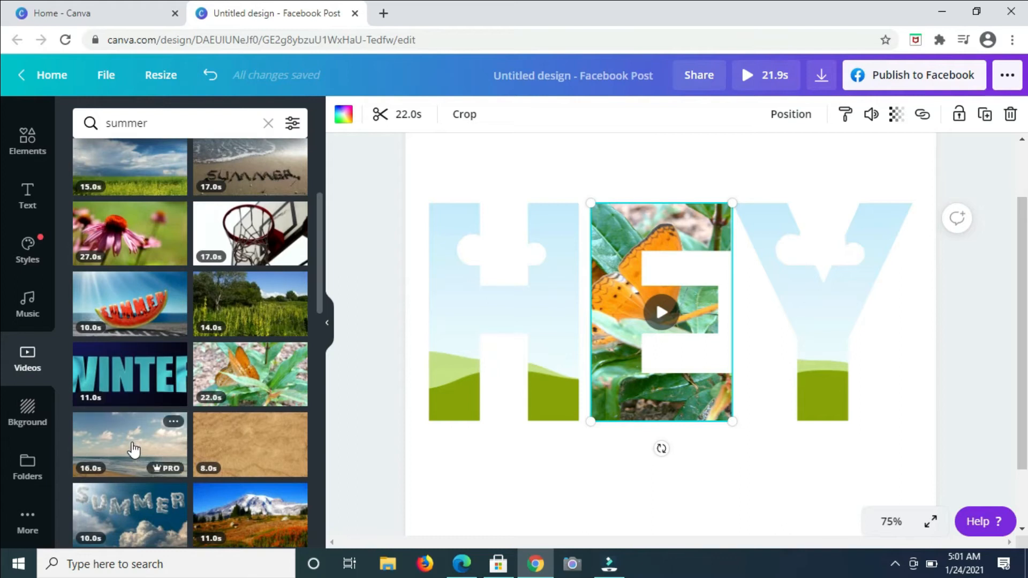
{"action": "left_click_drag", "start_coordinate": [331, 429], "coordinate": [455, 288]}
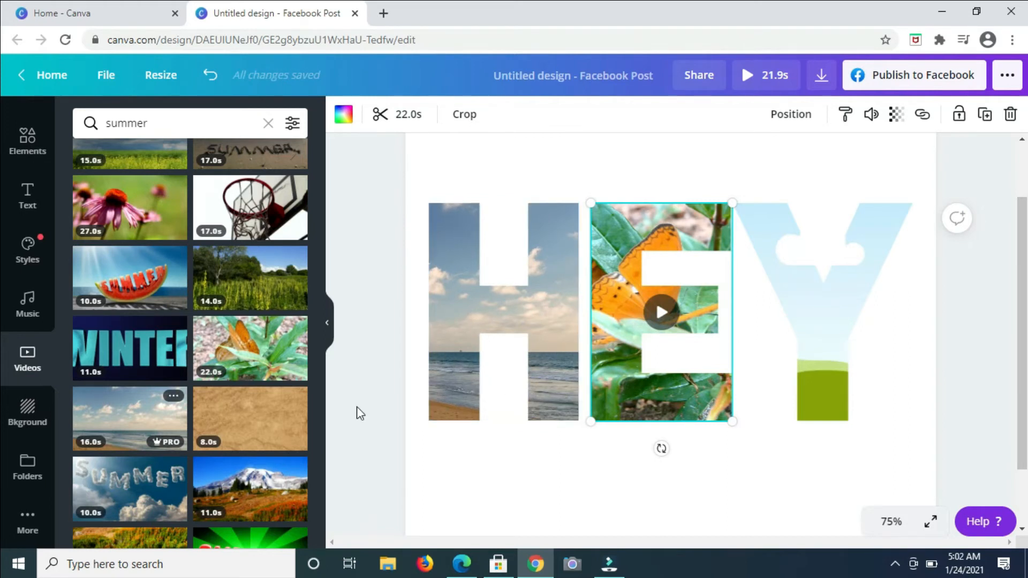
{"action": "scroll", "coordinate": [214, 476], "scroll_direction": "down", "scroll_amount": 3}
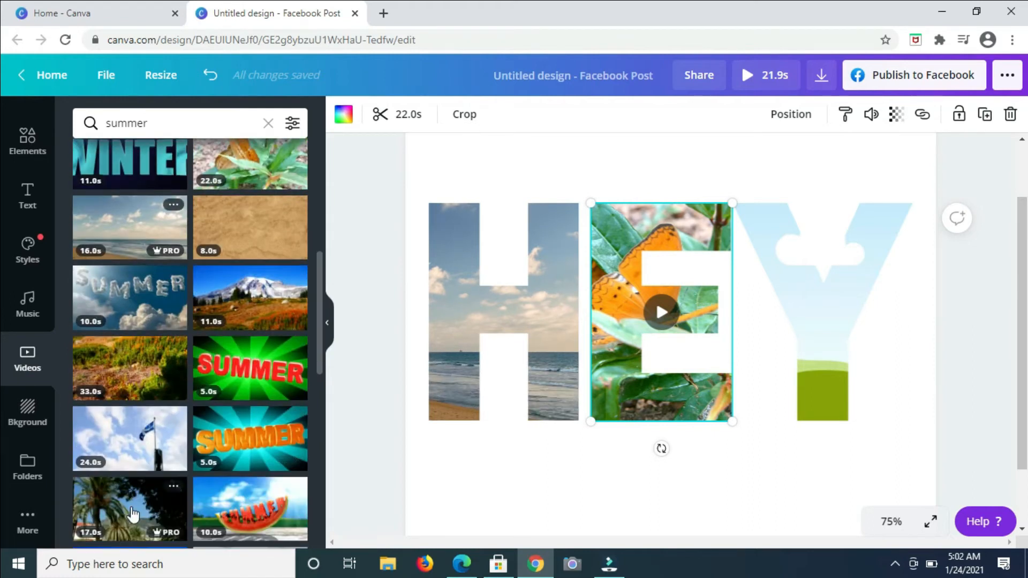
{"action": "scroll", "coordinate": [214, 471], "scroll_direction": "down", "scroll_amount": 3}
{"action": "left_click_drag", "start_coordinate": [264, 424], "coordinate": [794, 278]}
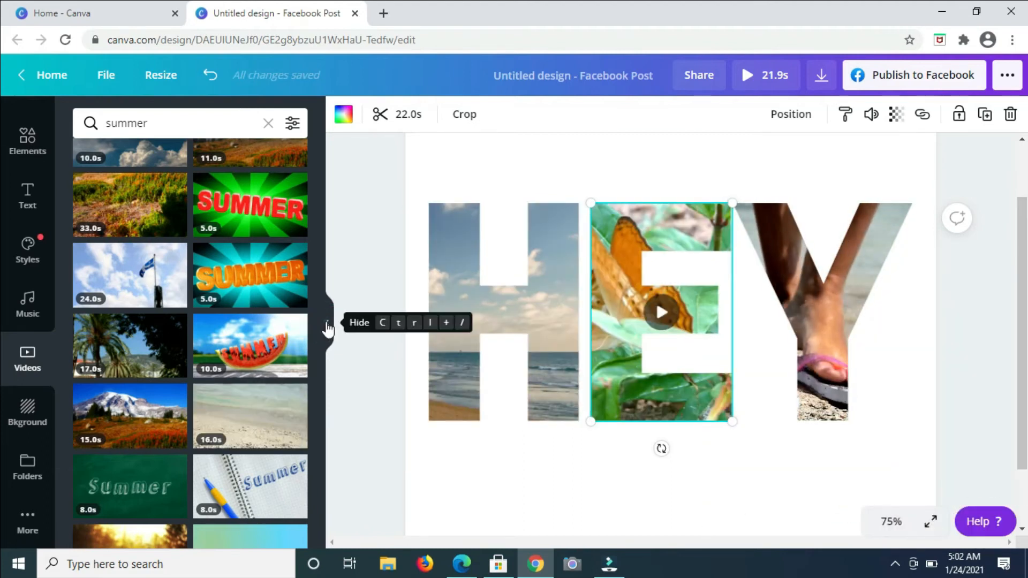
- Trim the end of the butterfly clip in the E frame to 7.0 seconds
{"action": "key", "text": "ctrl+/"}
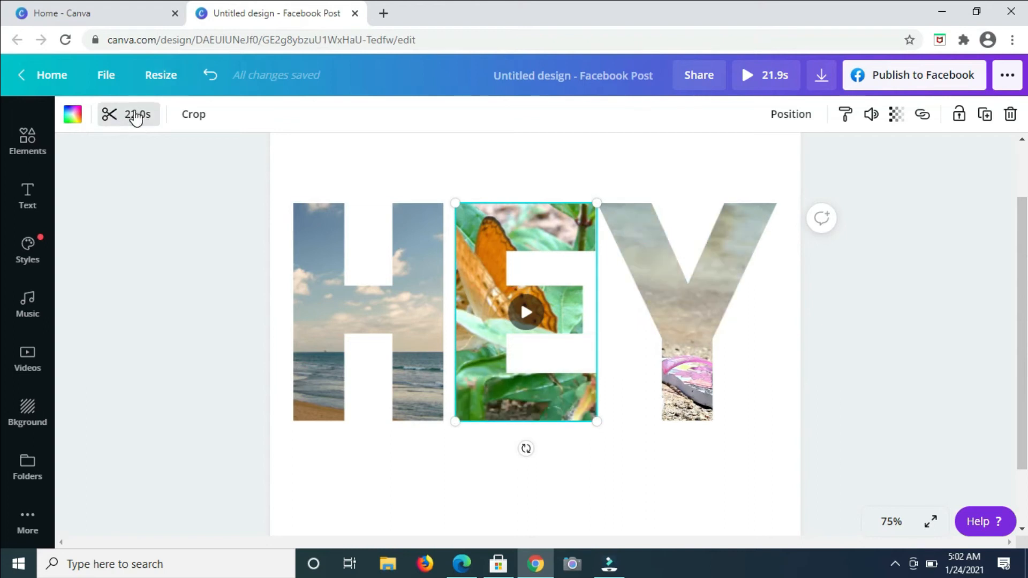
{"action": "left_click", "coordinate": [119, 123]}
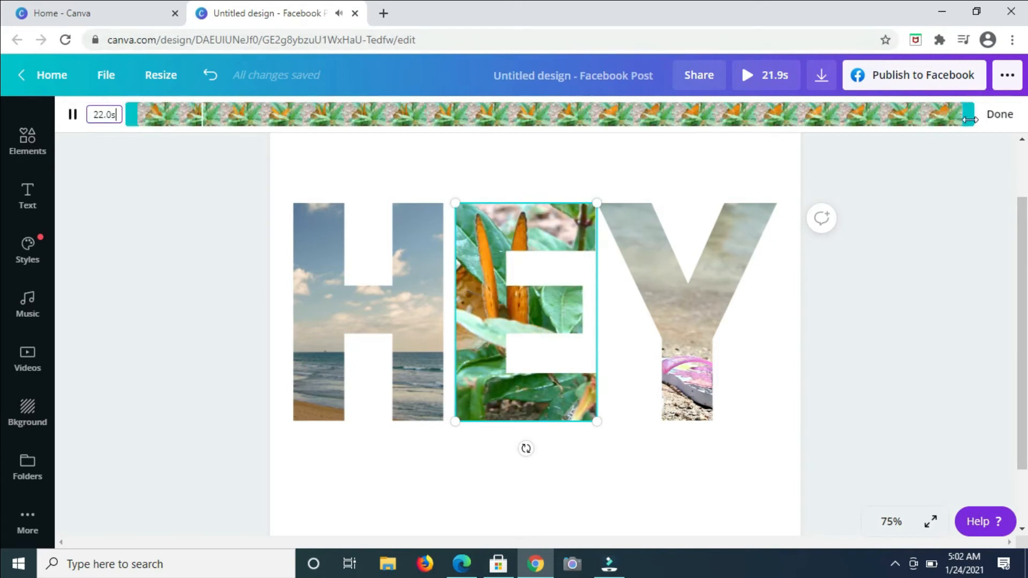
{"action": "left_click_drag", "start_coordinate": [969, 120], "coordinate": [409, 123]}
- Trim the ends of the beach clips in the H and Y frames to about 7 seconds each
{"action": "left_click", "coordinate": [419, 335]}
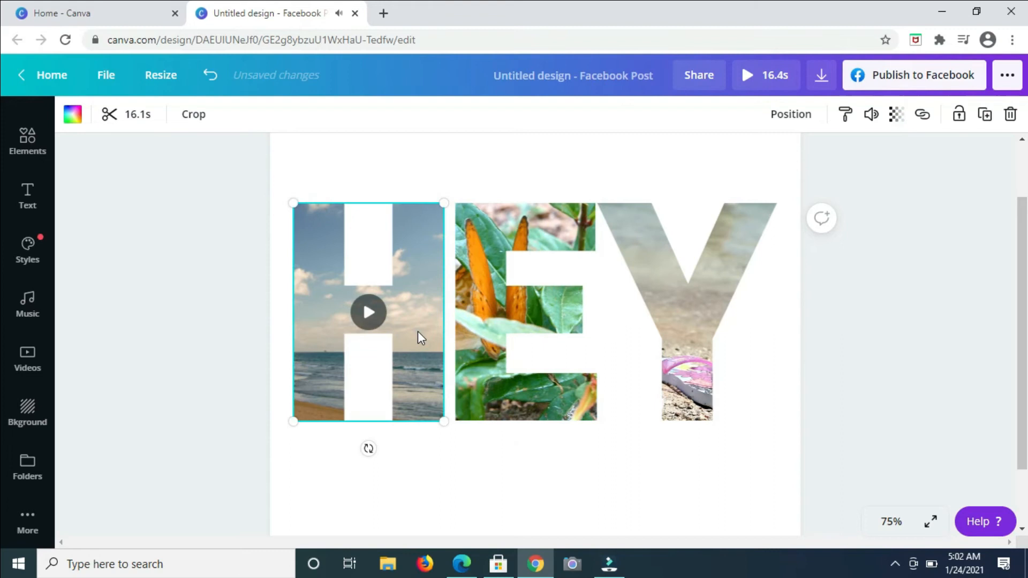
{"action": "left_click", "coordinate": [137, 114]}
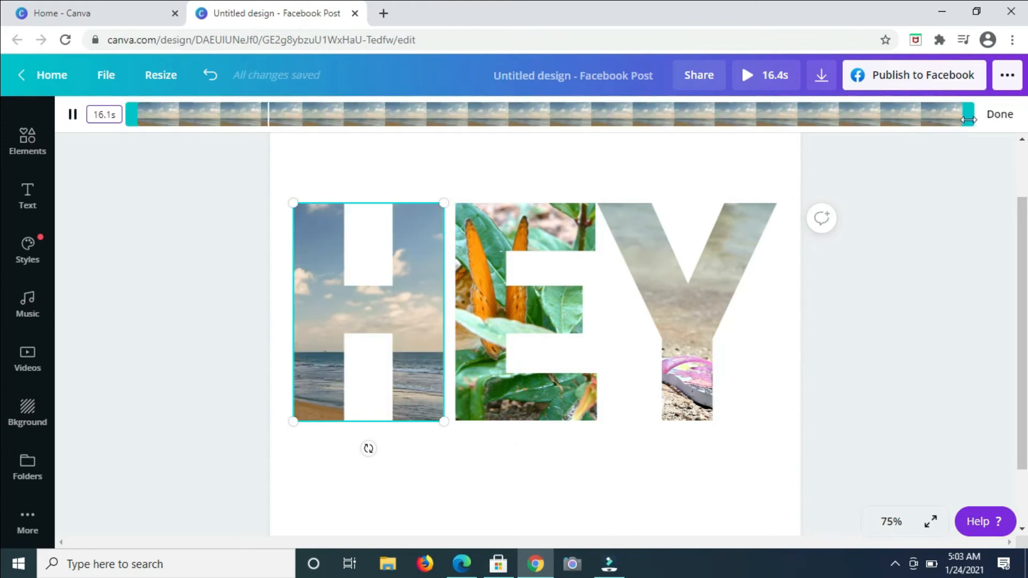
{"action": "left_click_drag", "start_coordinate": [926, 122], "coordinate": [509, 115]}
{"action": "left_click", "coordinate": [681, 339]}
{"action": "left_click", "coordinate": [141, 119]}
{"action": "left_click_drag", "start_coordinate": [959, 114], "coordinate": [502, 131]}
- Check the clip lengths in the E and Y frames and fine-tune the H clip's trim to 7.0 seconds
{"action": "left_click", "coordinate": [539, 280]}
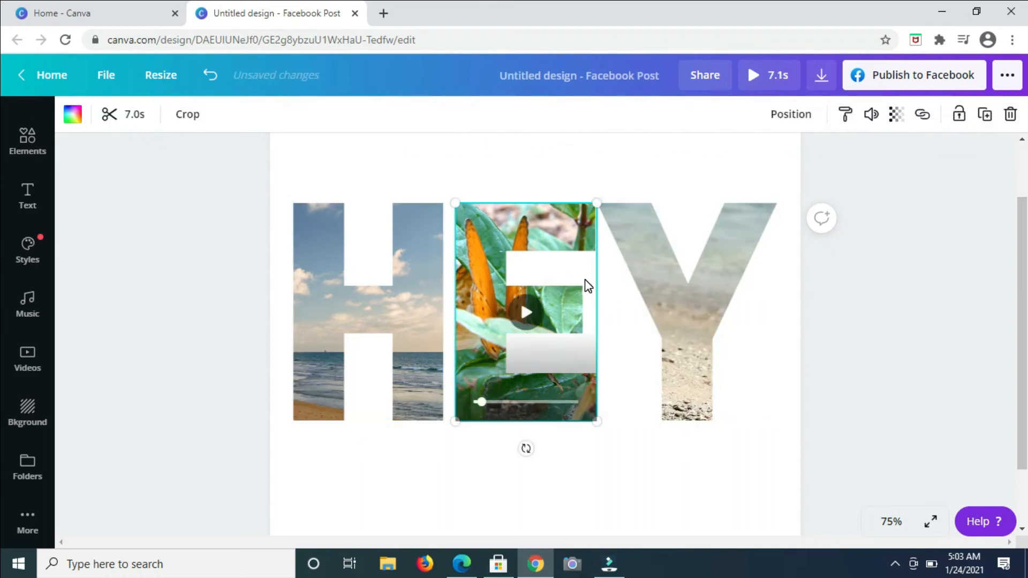
{"action": "left_click", "coordinate": [704, 277]}
{"action": "left_click", "coordinate": [137, 114]}
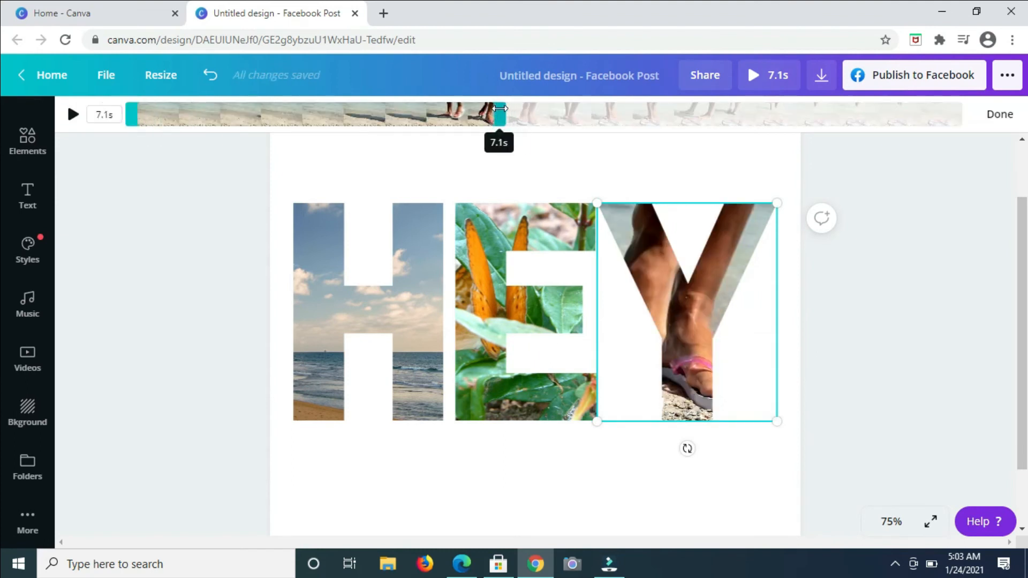
{"action": "left_click", "coordinate": [384, 350]}
{"action": "left_click", "coordinate": [130, 115]}
{"action": "left_click_drag", "start_coordinate": [516, 116], "coordinate": [502, 116]}
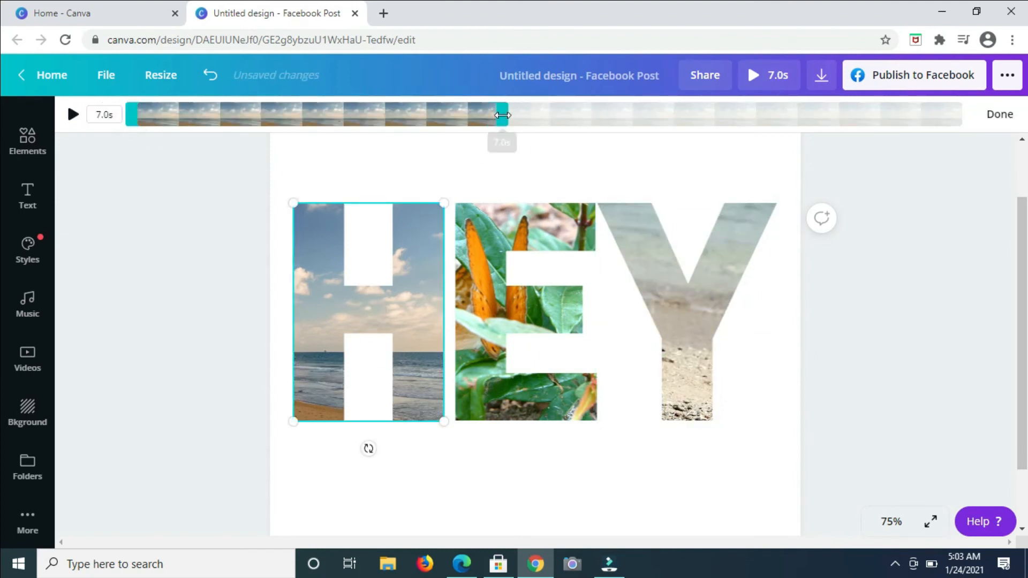
{"action": "left_click", "coordinate": [718, 473]}
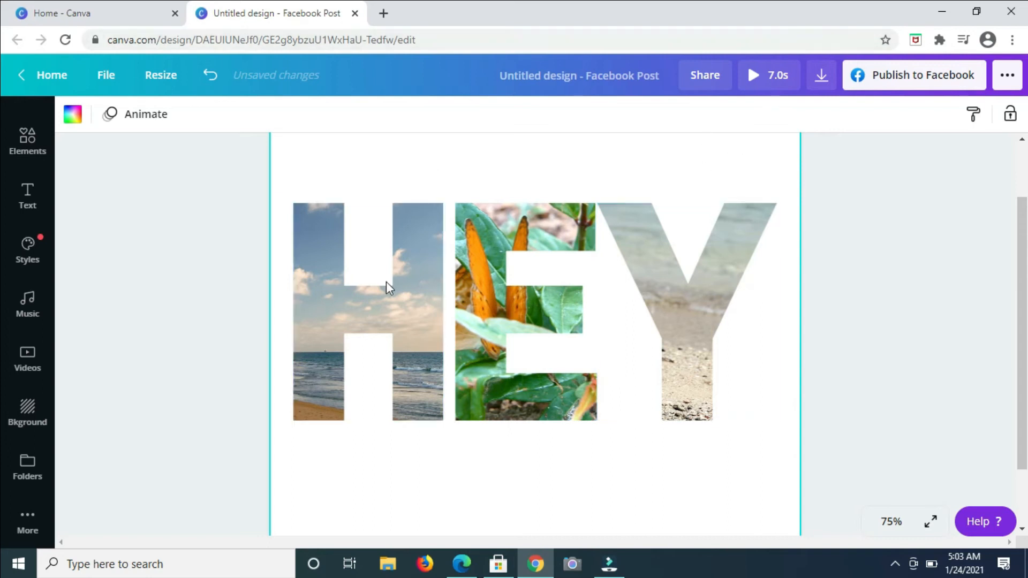
- Play a preview of the HEY video design and check the file type offered for download
{"action": "left_click", "coordinate": [748, 75]}
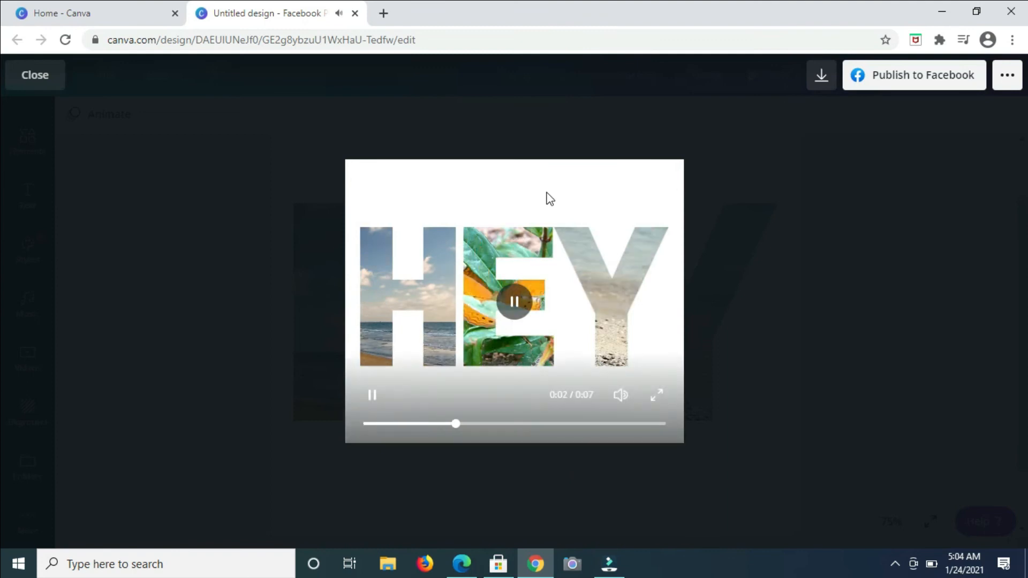
{"action": "key", "text": "Escape"}
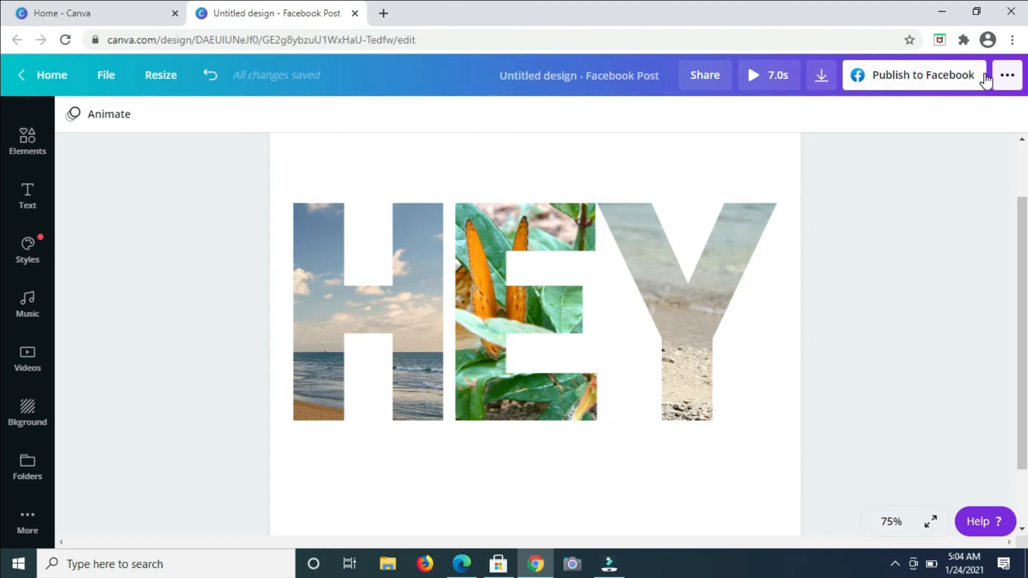
{"action": "left_click", "coordinate": [822, 80]}
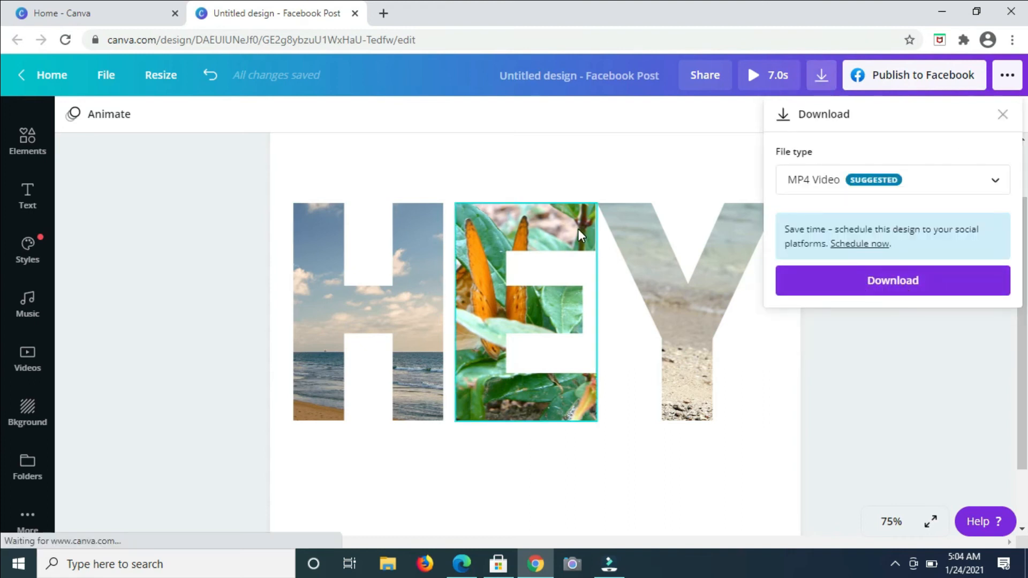
{"action": "left_click", "coordinate": [212, 258]}
- Try the Tumble and Drift animations on the whole page and apply Stomp as the page animation
{"action": "left_click", "coordinate": [517, 189]}
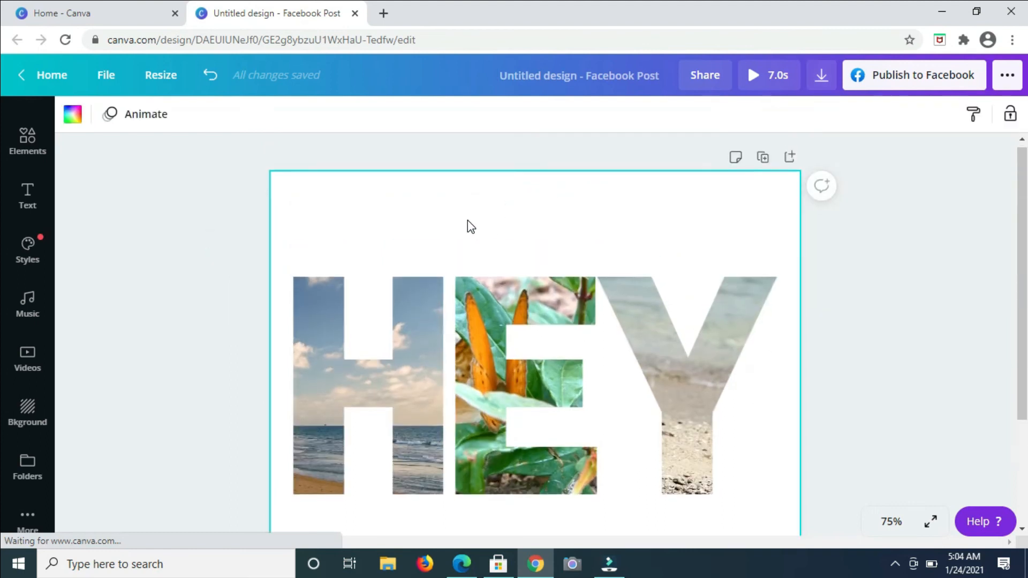
{"action": "scroll", "coordinate": [467, 220], "scroll_direction": "down", "scroll_amount": 2}
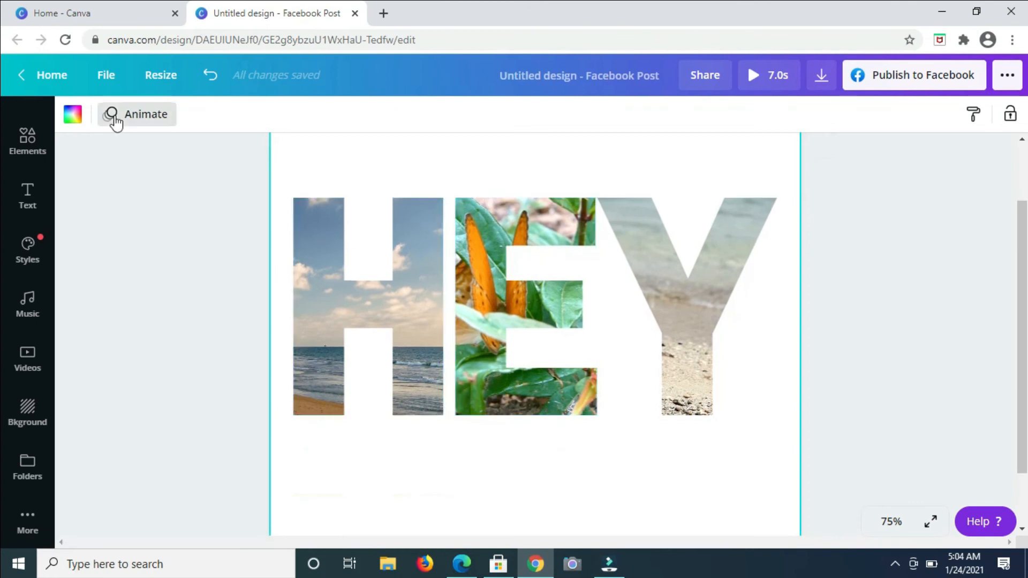
{"action": "left_click", "coordinate": [140, 116]}
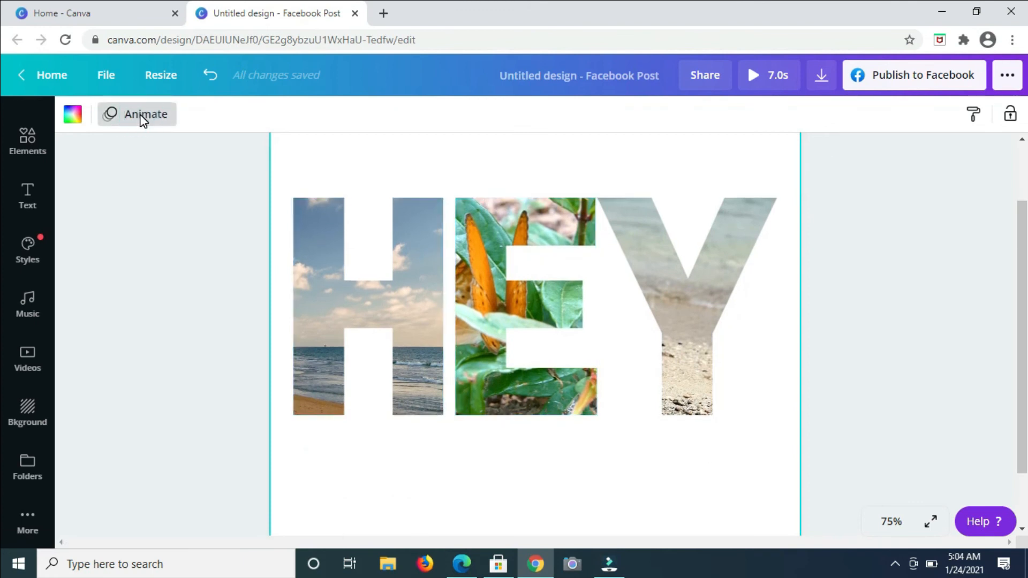
{"action": "left_click", "coordinate": [142, 117]}
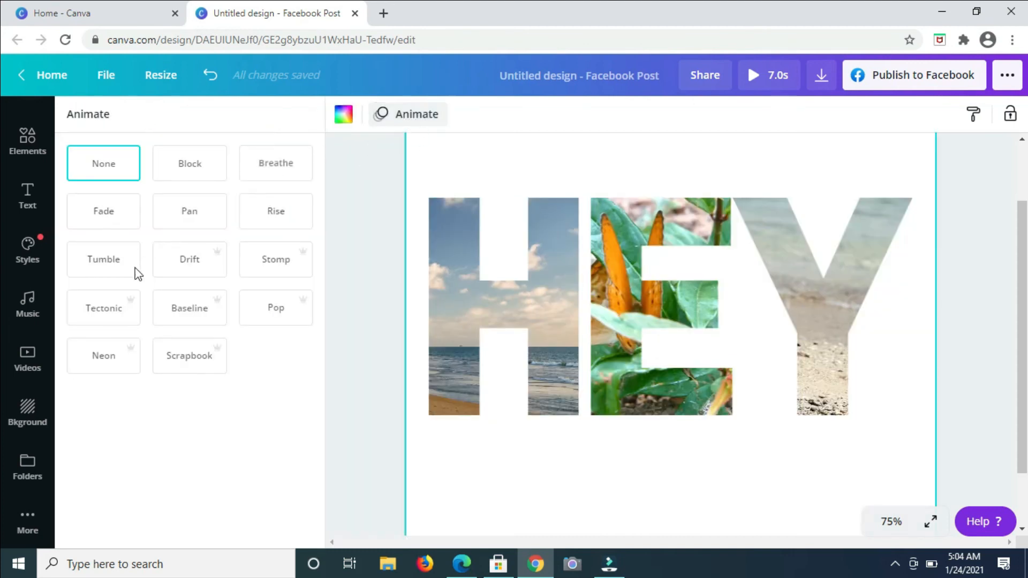
{"action": "left_click", "coordinate": [104, 262]}
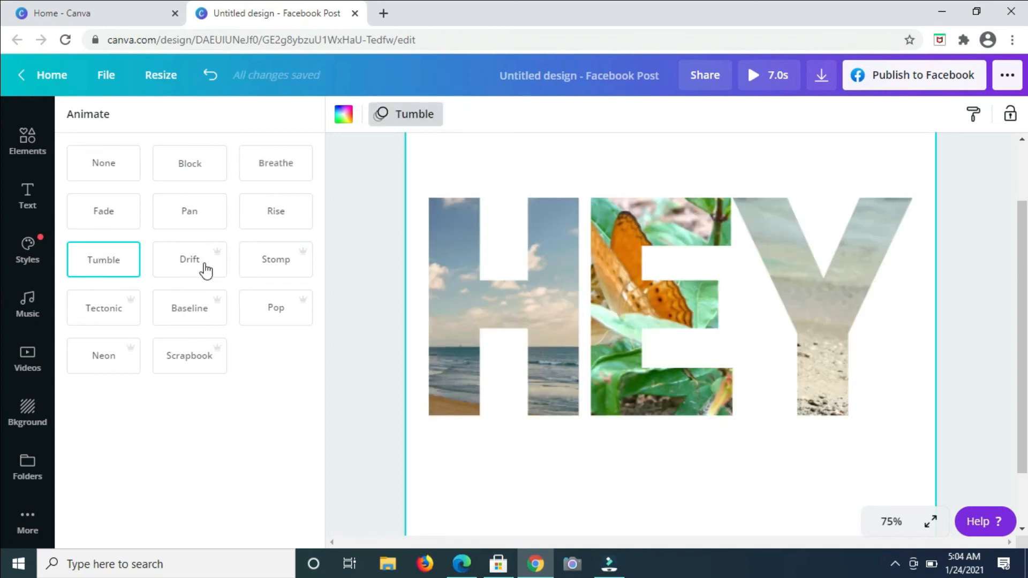
{"action": "left_click", "coordinate": [197, 266]}
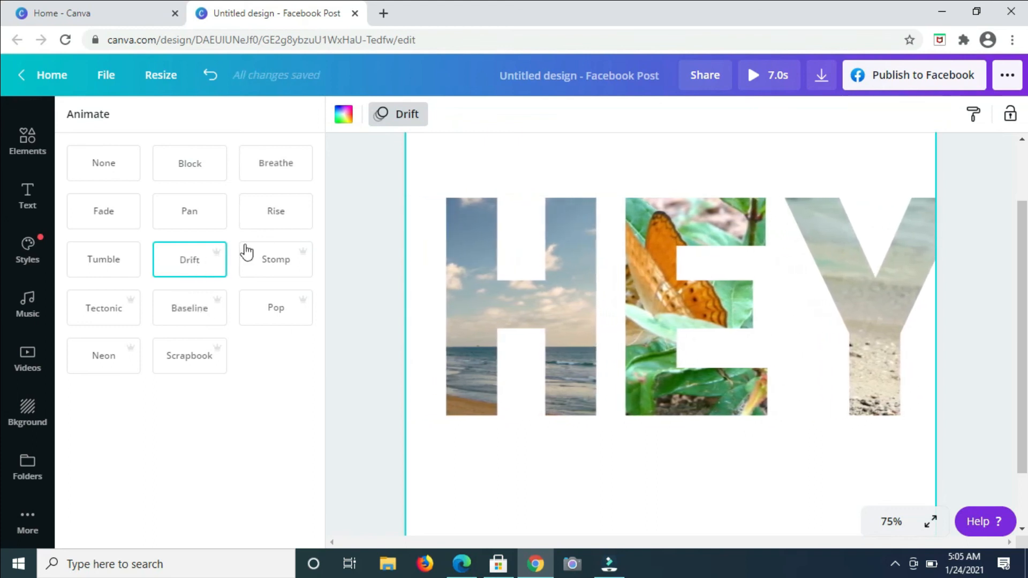
{"action": "left_click", "coordinate": [275, 269]}
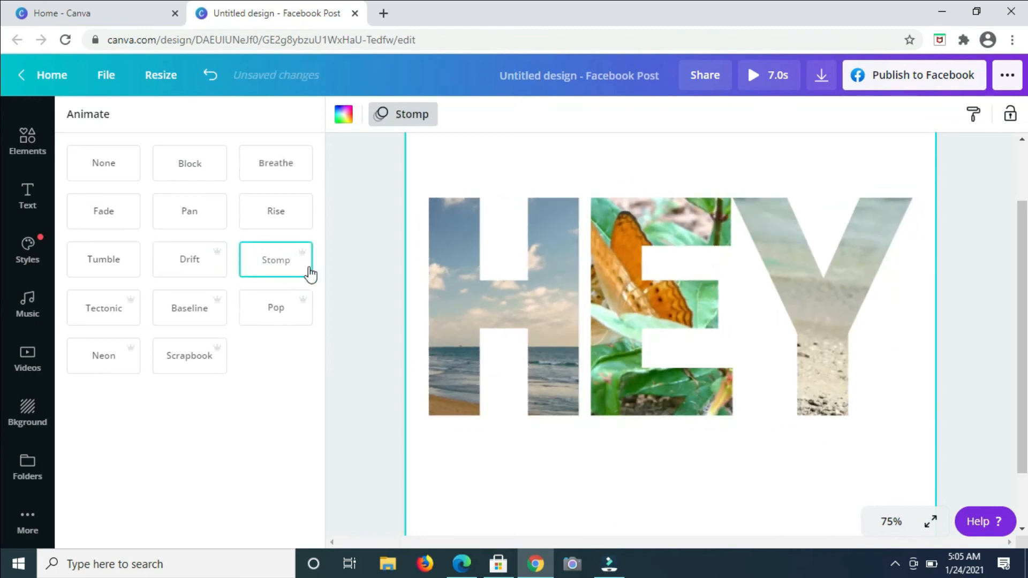
{"action": "left_click", "coordinate": [377, 238]}
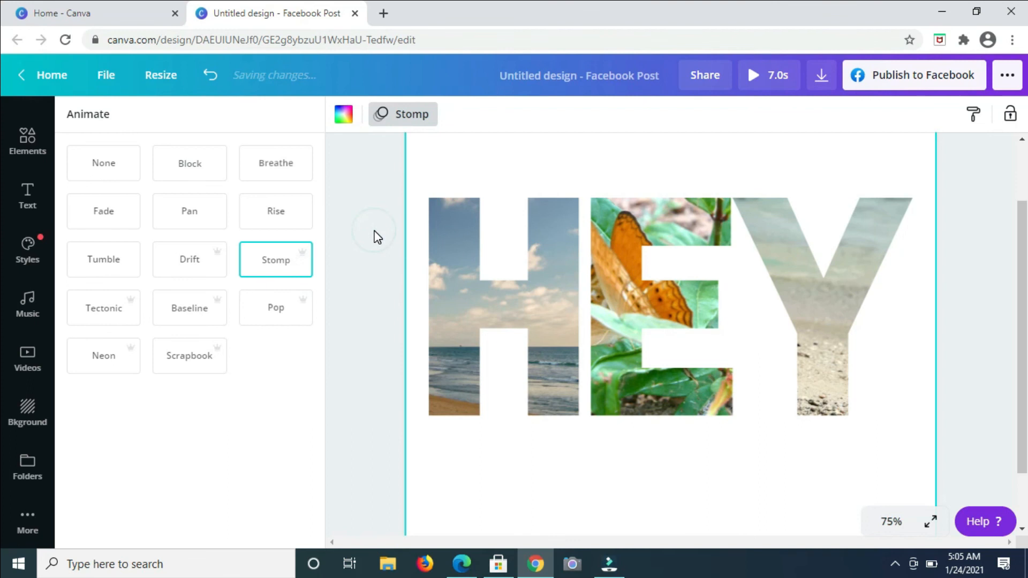